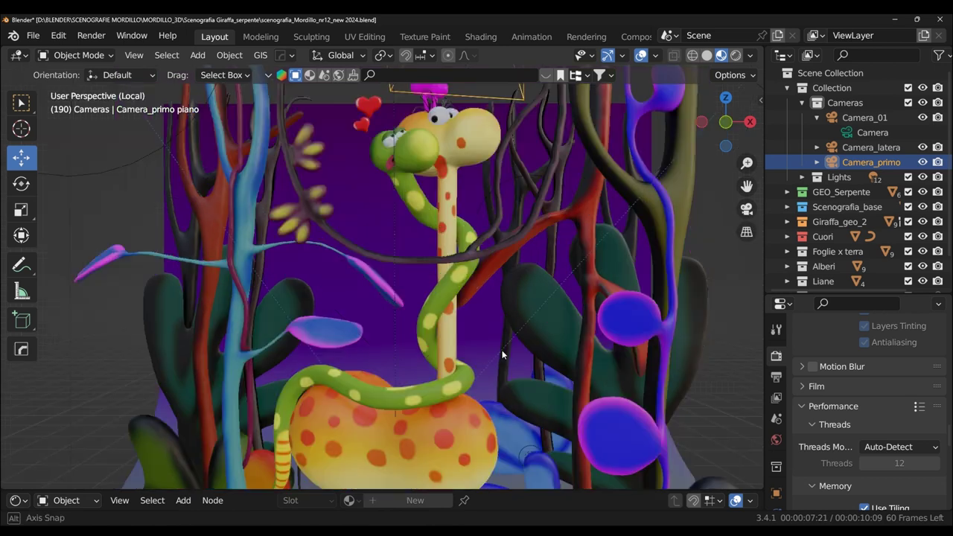
- Orbit around the giraffe and snake, then zoom out until the whole jungle stage is visible
scroll(492, 351, up, 3)
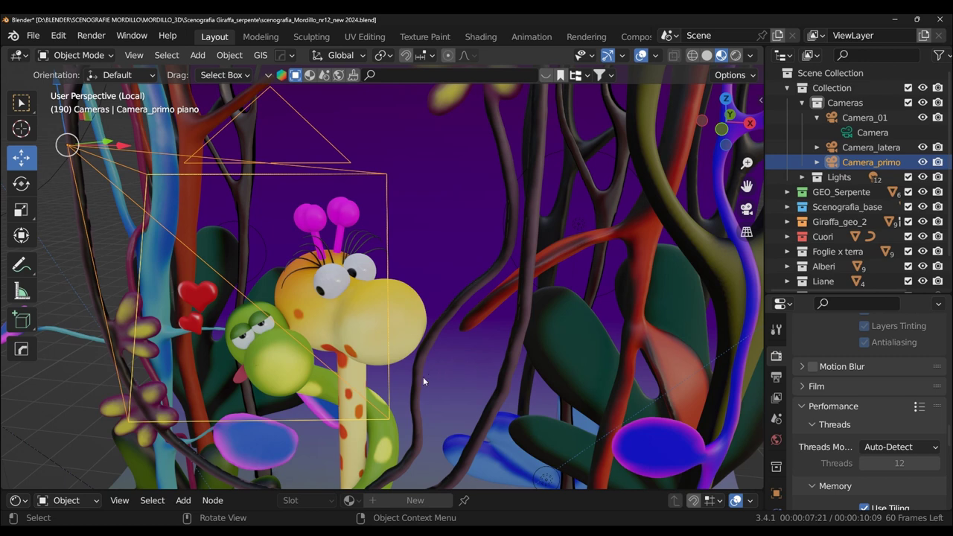
mouse_move(422, 377)
middle_down()
mouse_move(472, 377)
mouse_move(430, 382)
middle_up()
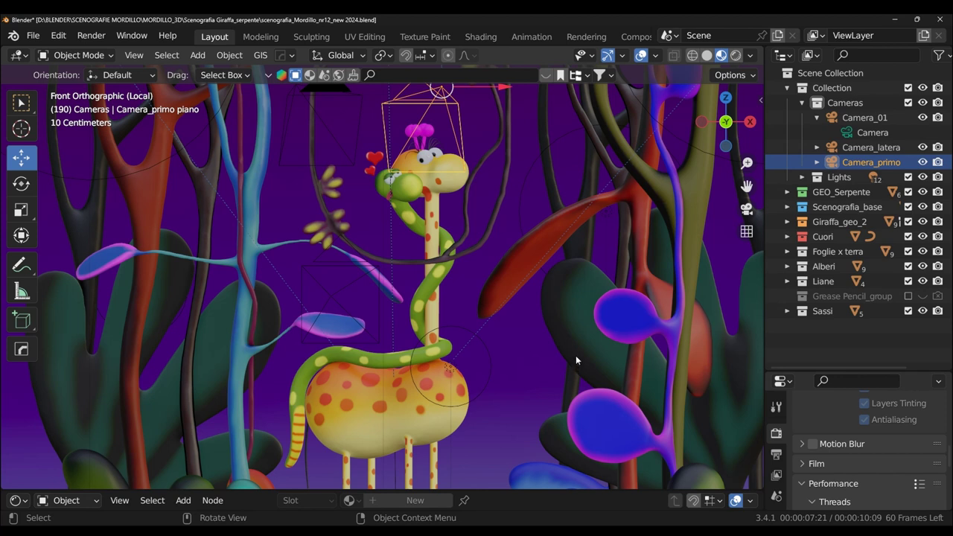
mouse_move(575, 355)
middle_down()
mouse_move(515, 370)
mouse_move(523, 370)
middle_up()
scroll(564, 361, down, 3)
scroll(556, 363, down, 3)
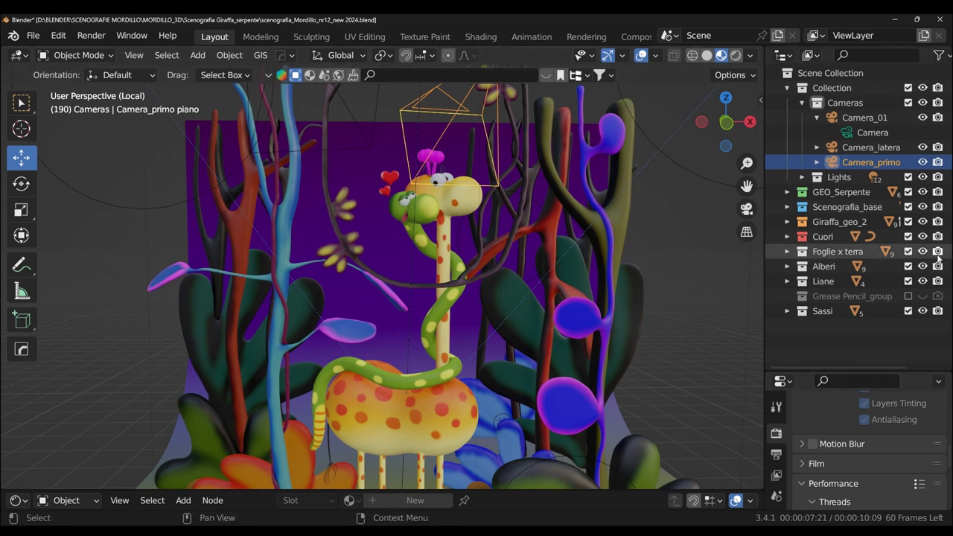
- Zoom in toward Camera_primo piano by the heads and show the sidebar's View settings (50 mm lens)
click(198, 56)
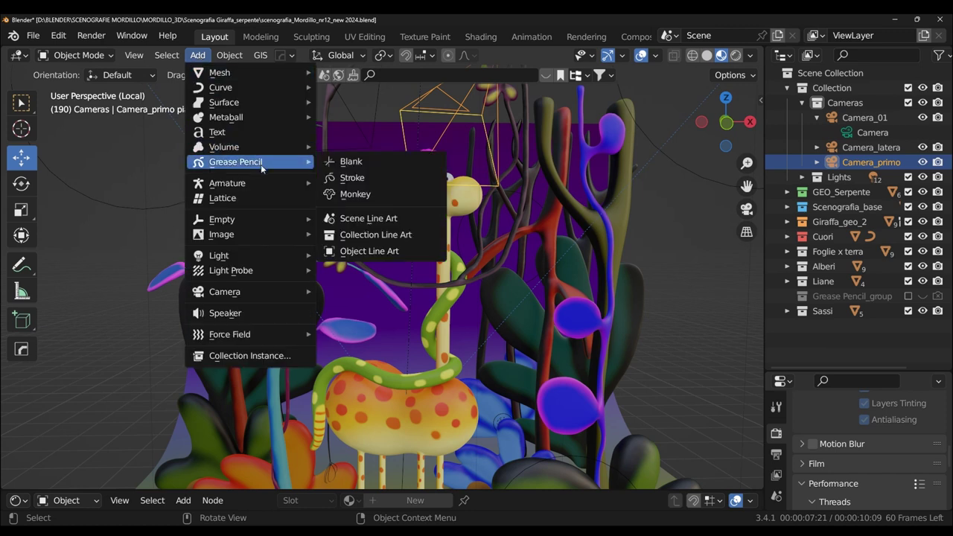
mouse_move(224, 291)
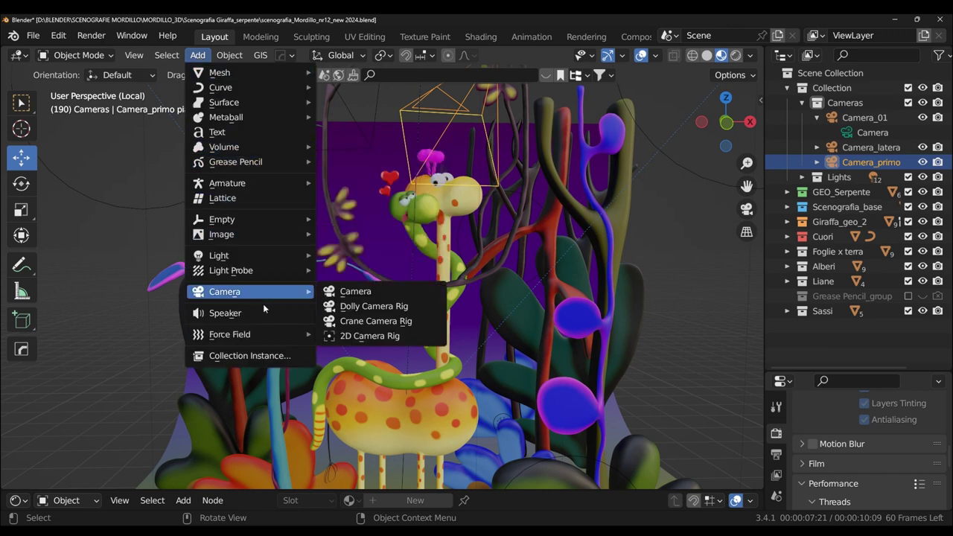
scroll(544, 313, down, 2)
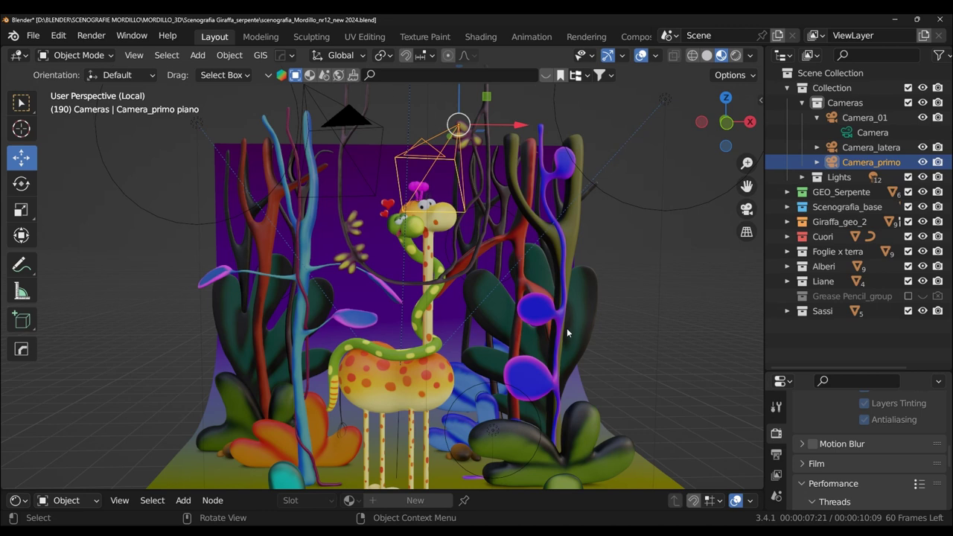
middle_drag(566, 327, 536, 340)
scroll(519, 350, up, 3)
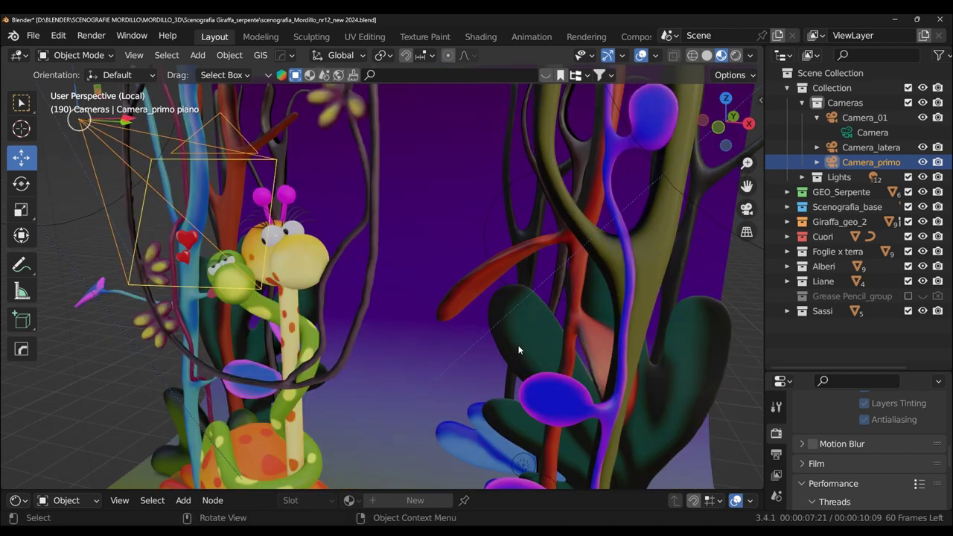
key(n)
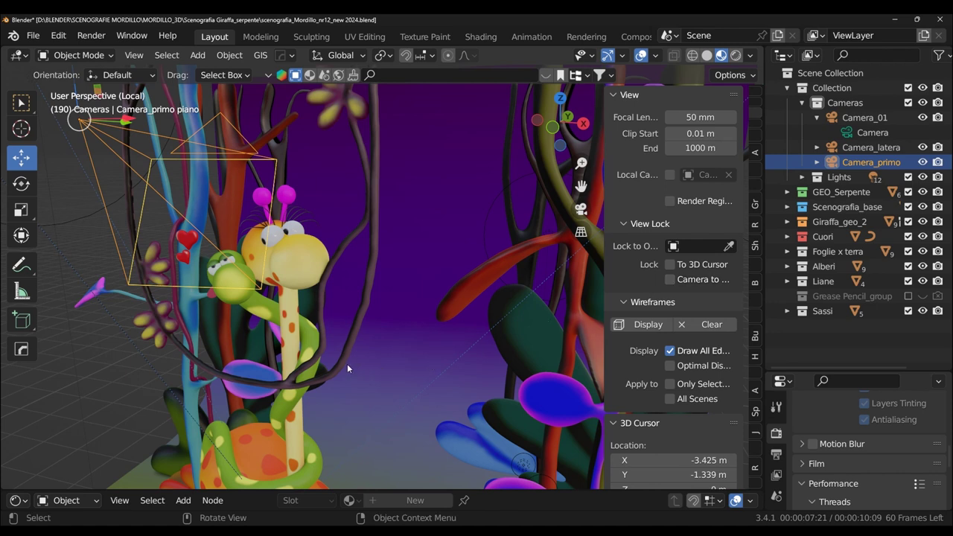
- Toggle Lock Camera to View on and off, hide the sidebar, and return to a frontal stage view
click(669, 279)
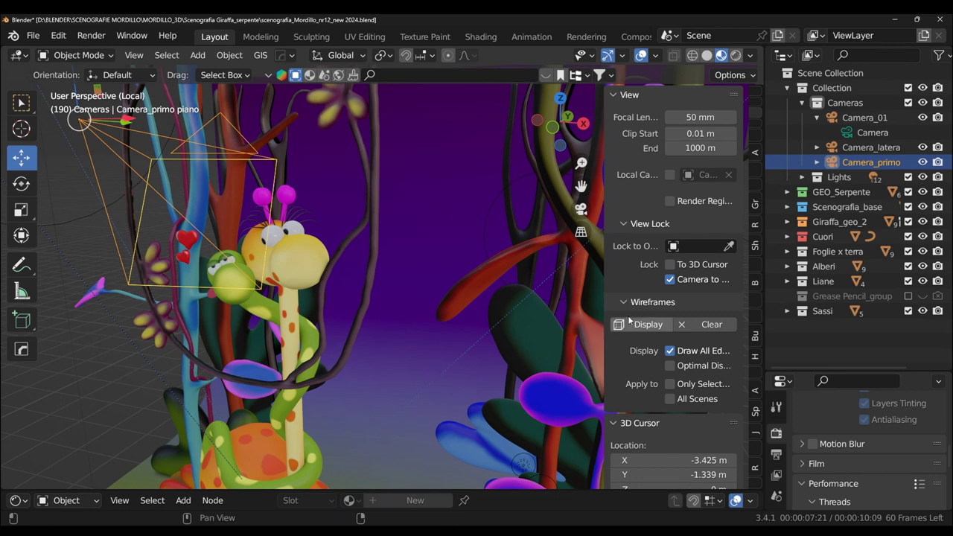
click(669, 279)
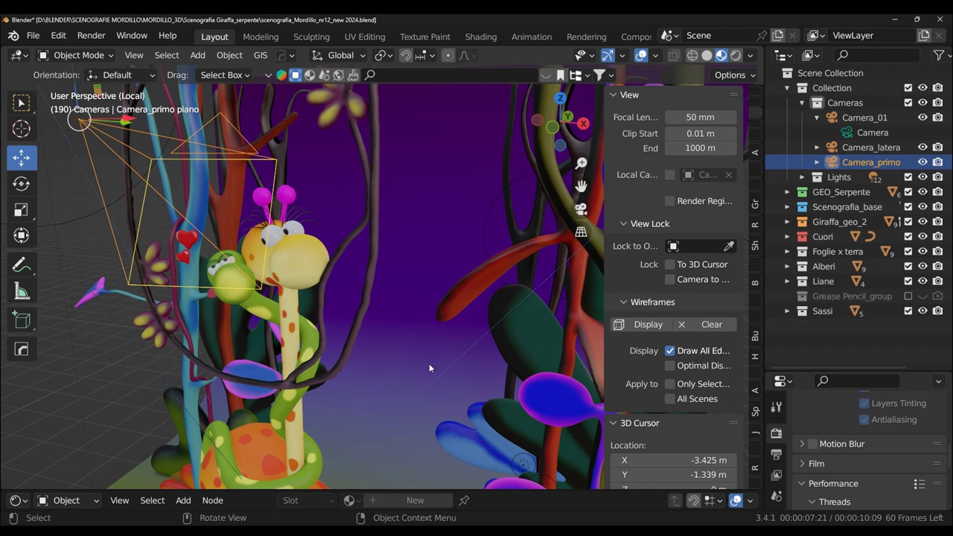
middle_drag(381, 366, 341, 376)
scroll(337, 372, down, 5)
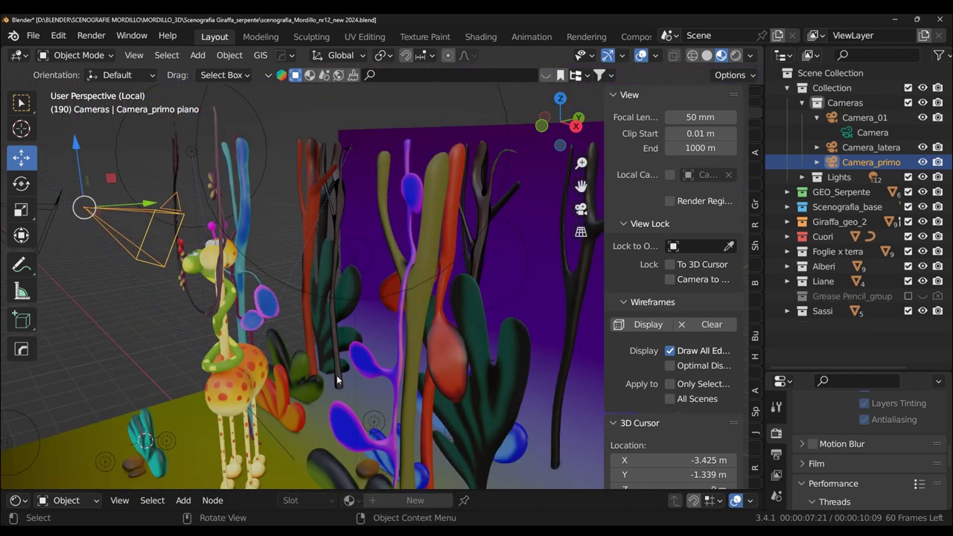
key(n)
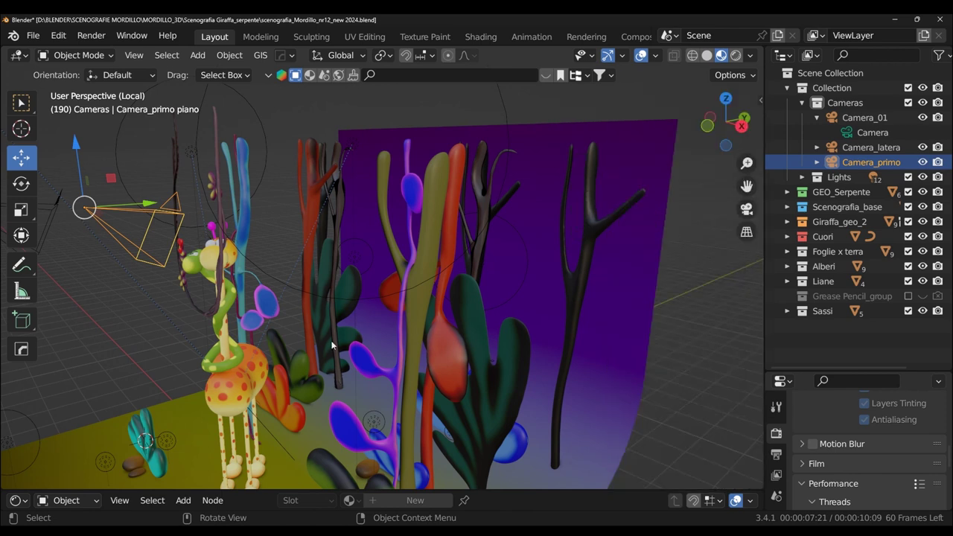
mouse_move(337, 375)
middle_down()
mouse_move(395, 340)
mouse_move(432, 340)
middle_up()
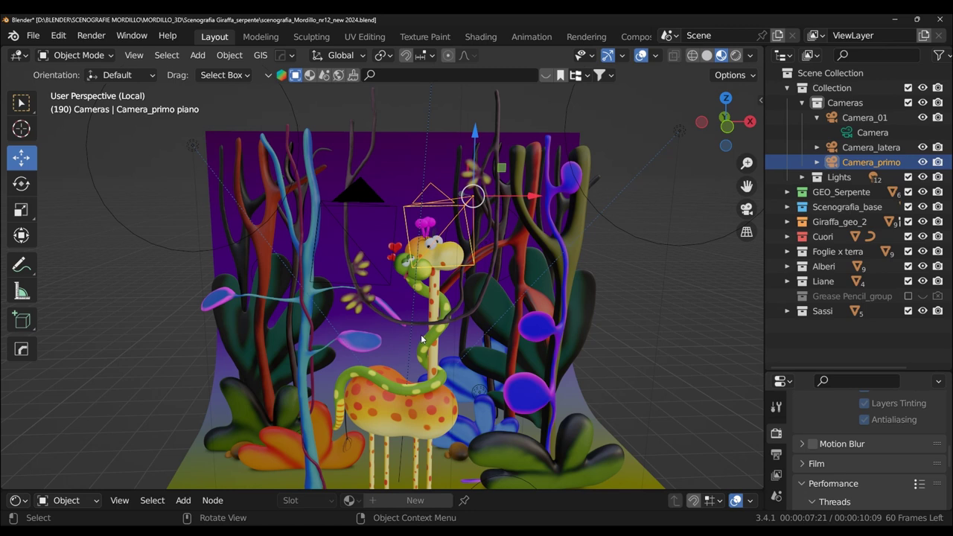
- View through the scene camera and widen the outliner so full camera names show
key(KP_0)
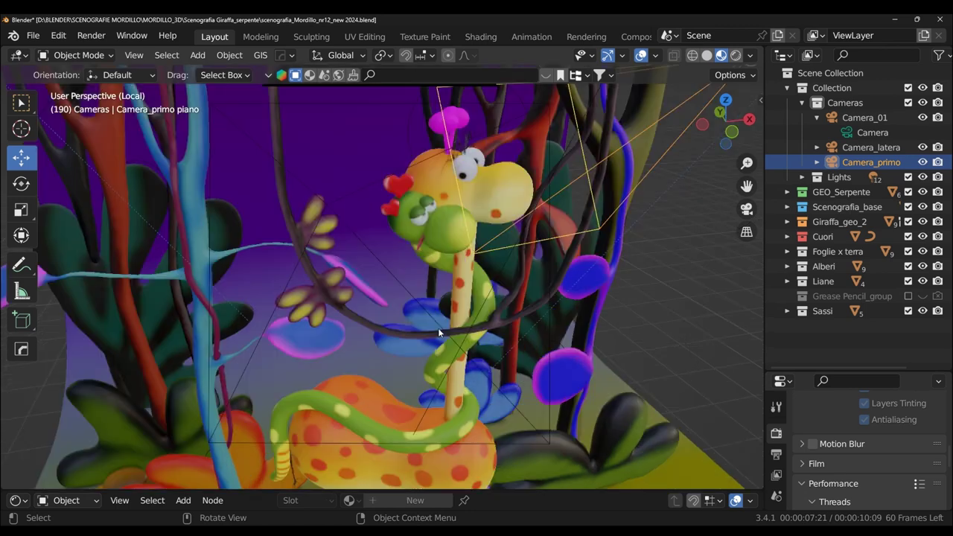
scroll(437, 328, up, 2)
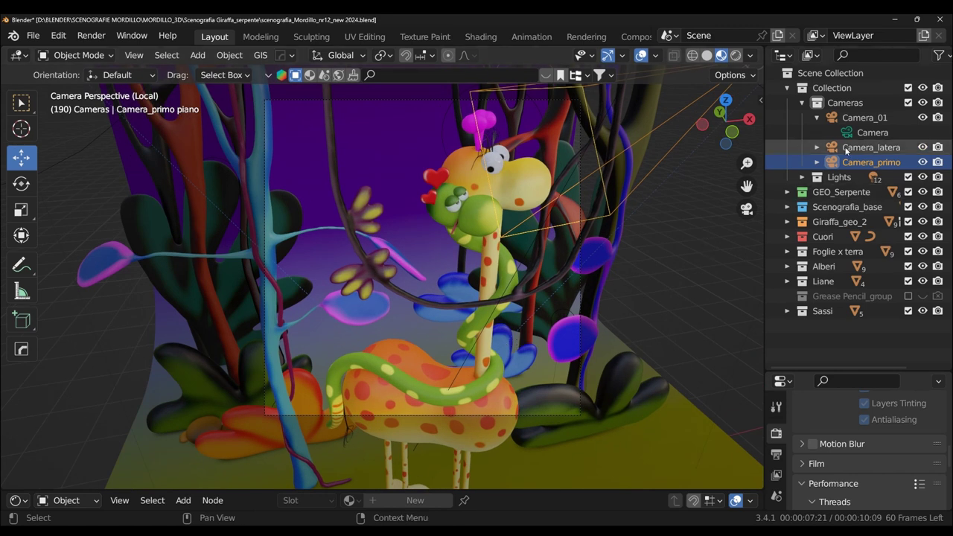
drag(765, 144, 692, 144)
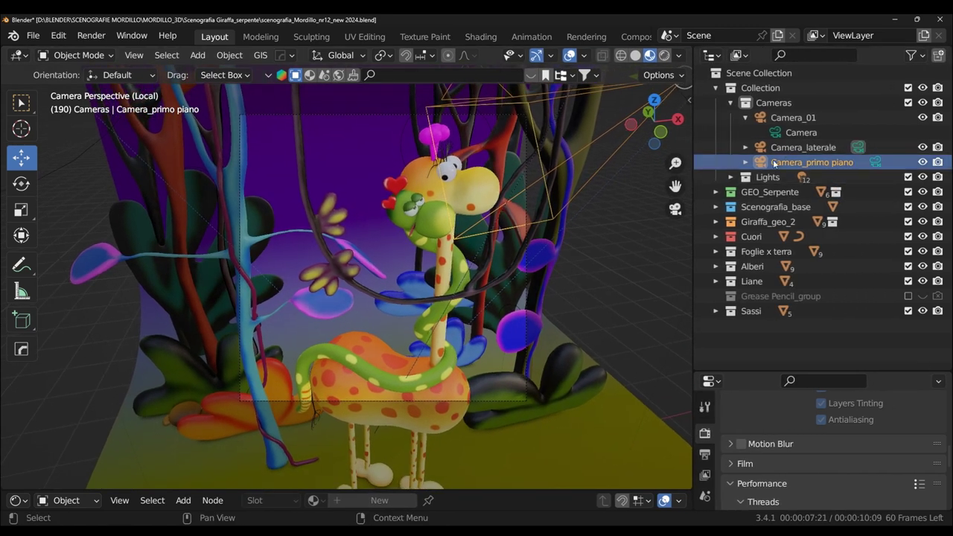
- Select Camera_laterale and view the giraffe and coiled snake through it
click(827, 147)
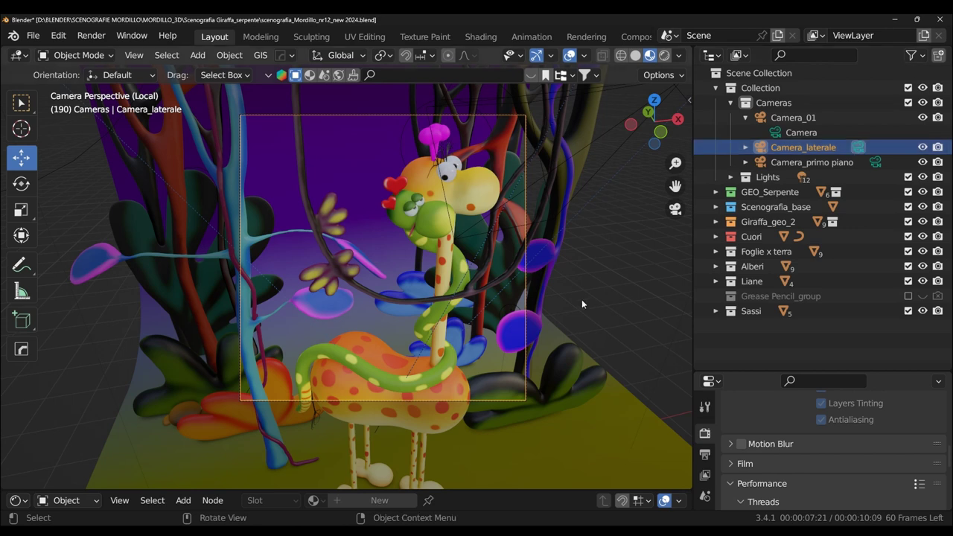
middle_drag(572, 306, 442, 311)
scroll(442, 311, down, 3)
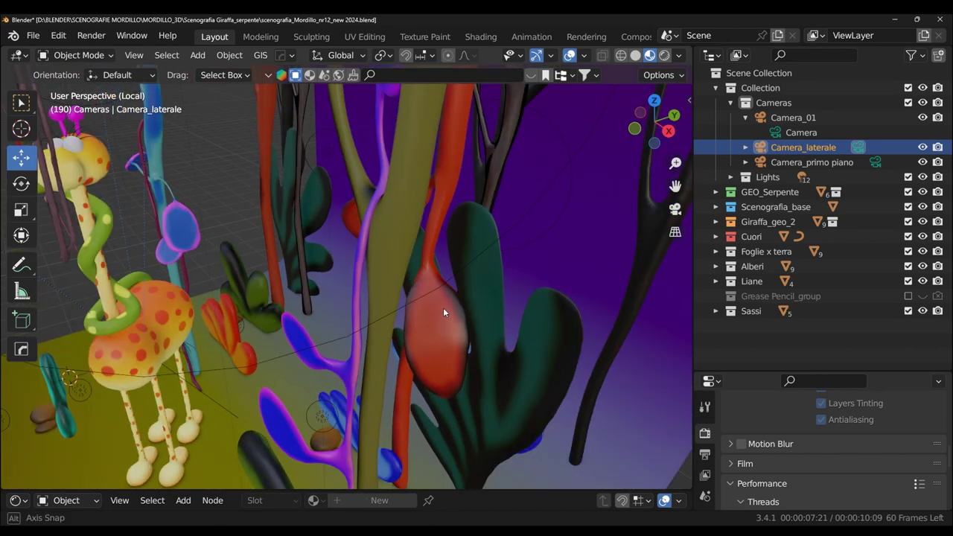
scroll(443, 308, down, 4)
key(KP_0)
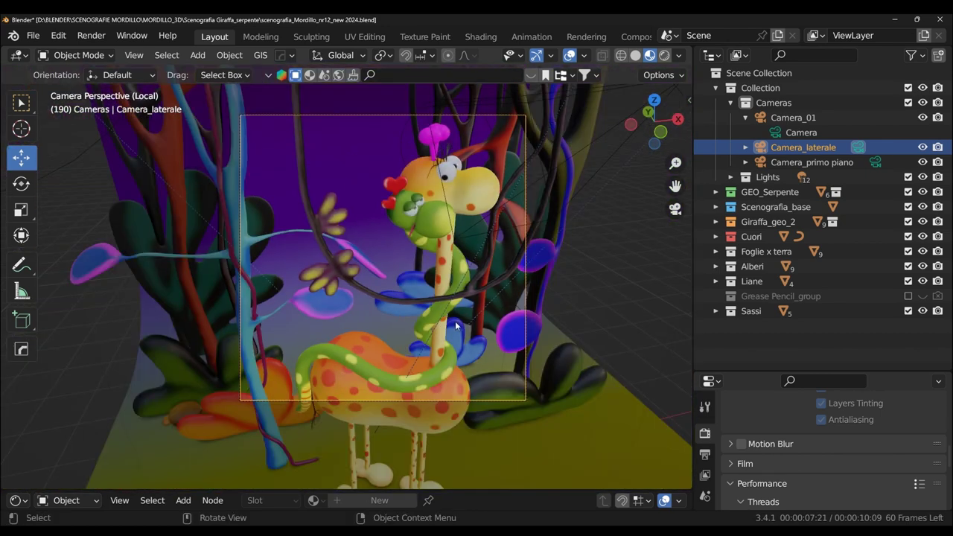
- Set Camera_01 as the active camera, framing the giraffe and snake head-on
click(795, 119)
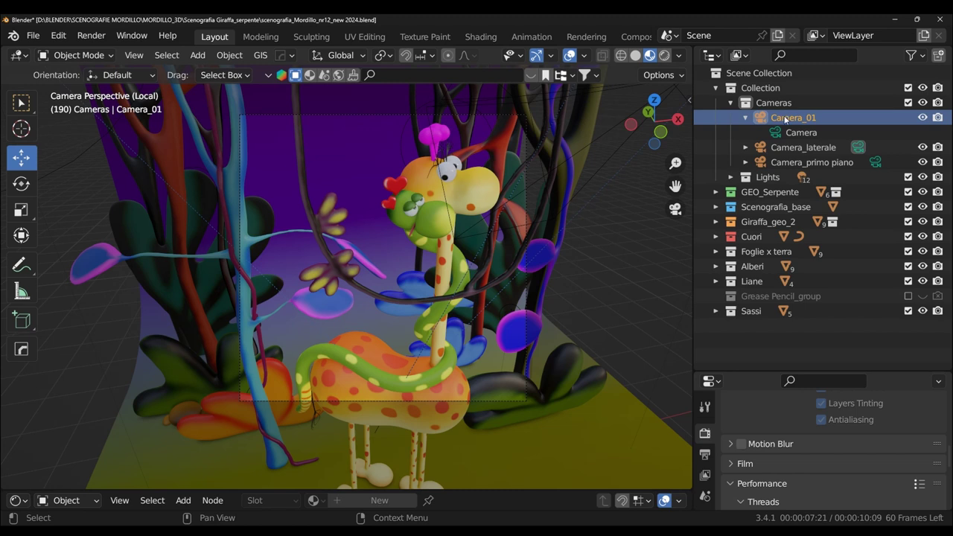
mouse_move(451, 406)
middle_down()
mouse_move(525, 297)
mouse_move(330, 365)
middle_up()
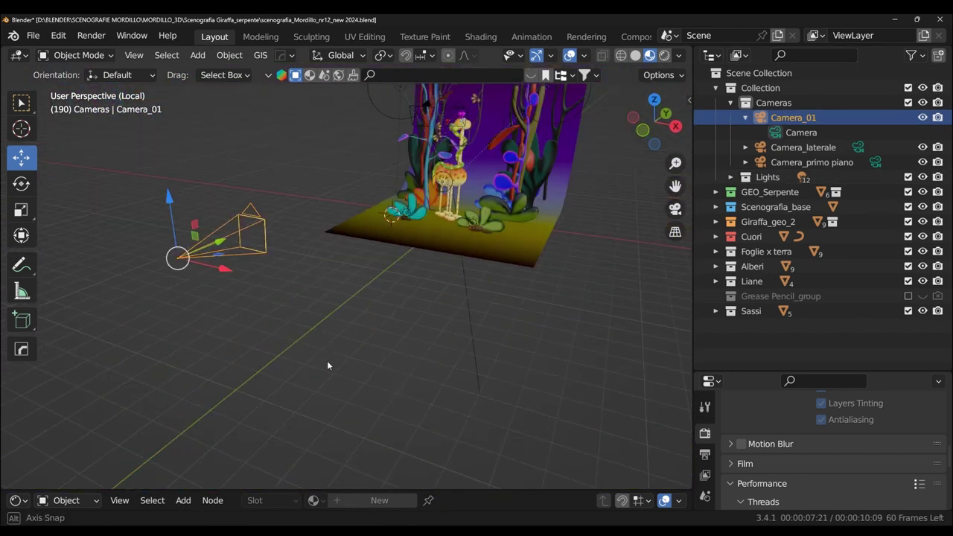
right_click(242, 231)
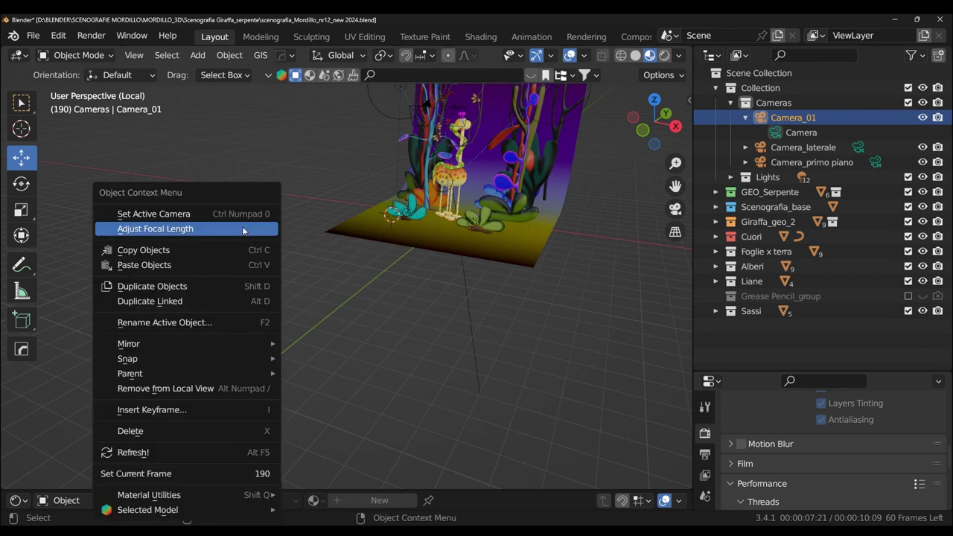
click(183, 216)
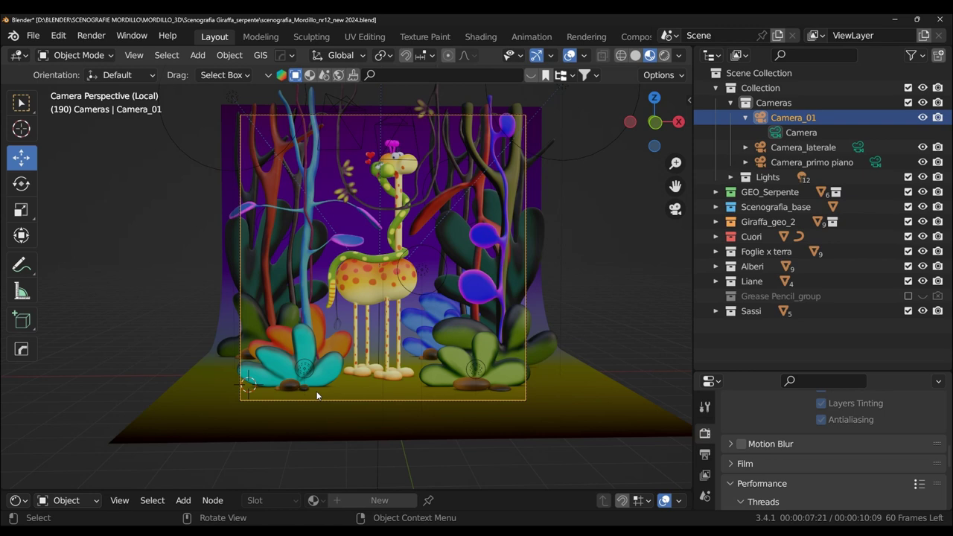
scroll(551, 281, up, 2)
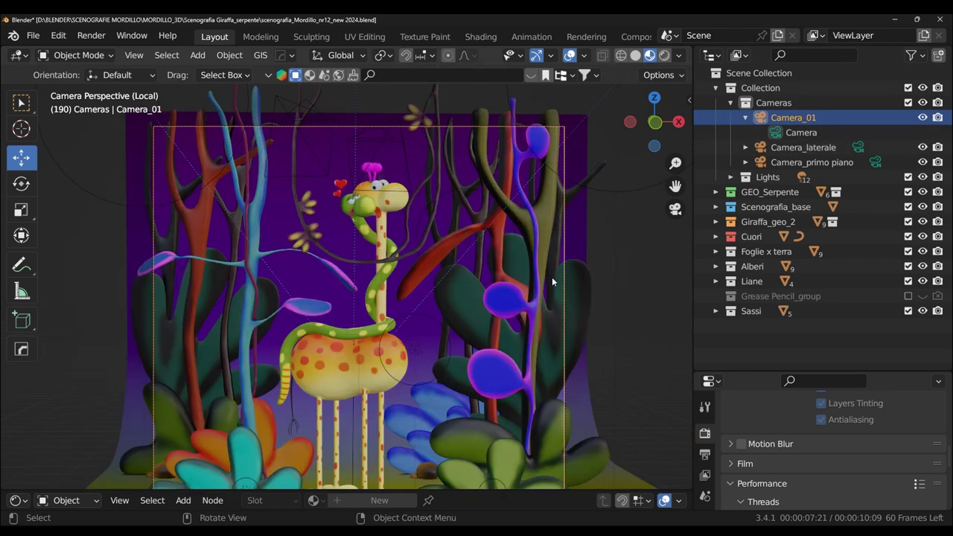
- Select Camera_primo piano and set it as the active scene camera
click(818, 162)
click(674, 209)
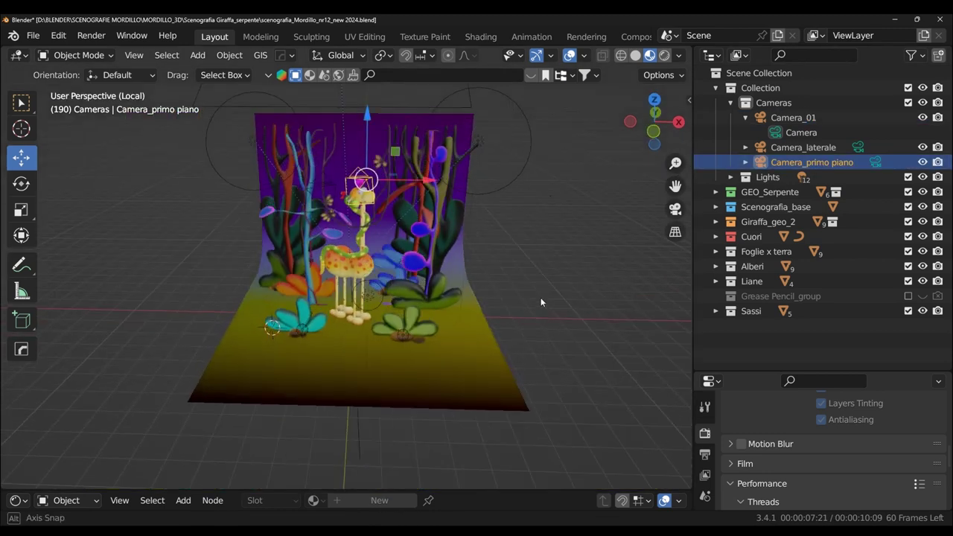
scroll(541, 254, up, 6)
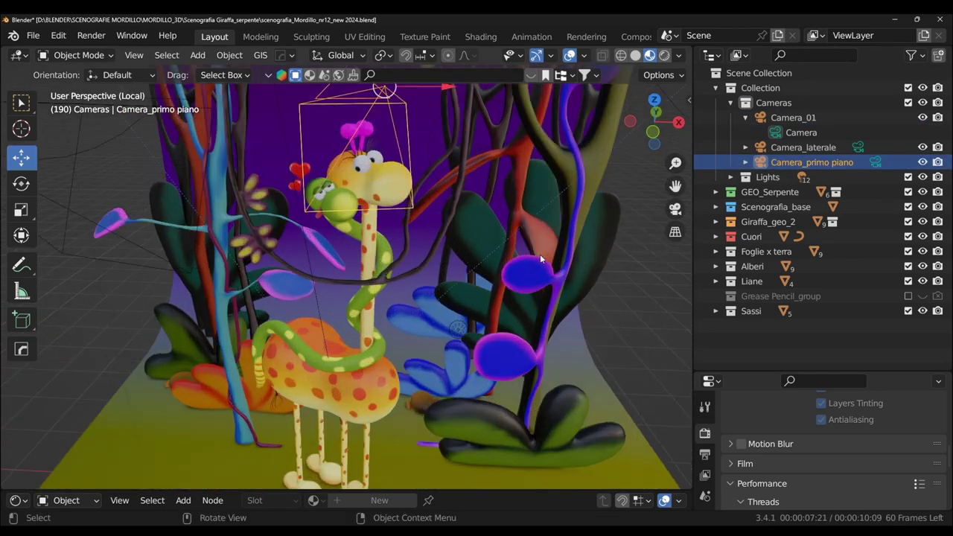
right_click(394, 136)
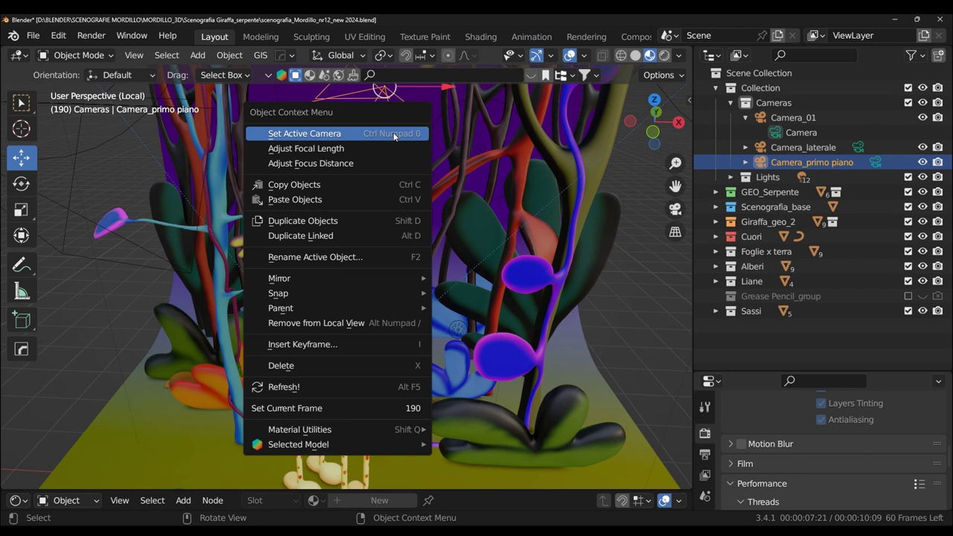
click(350, 136)
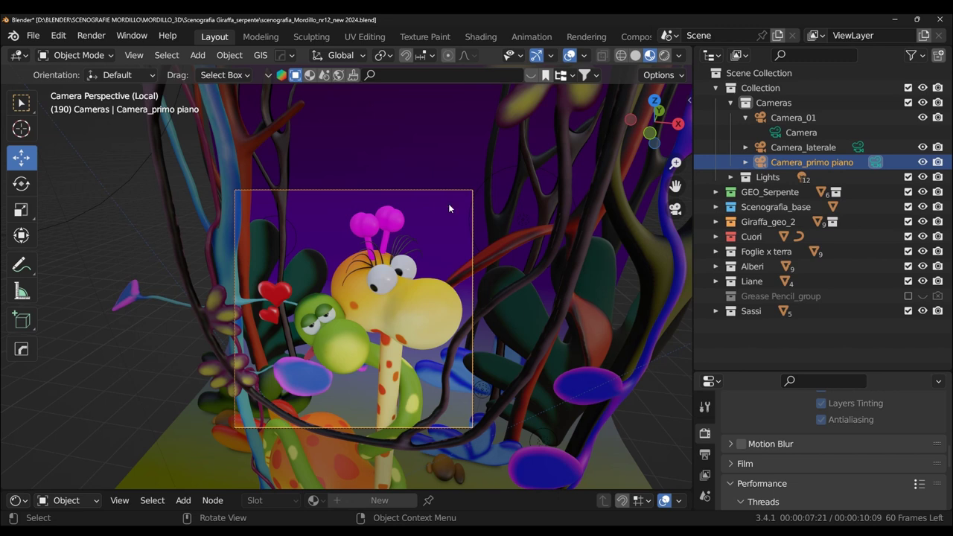
- Orbit and zoom around the giraffe's head to inspect the close-up camera's placement
middle_drag(449, 208, 436, 254)
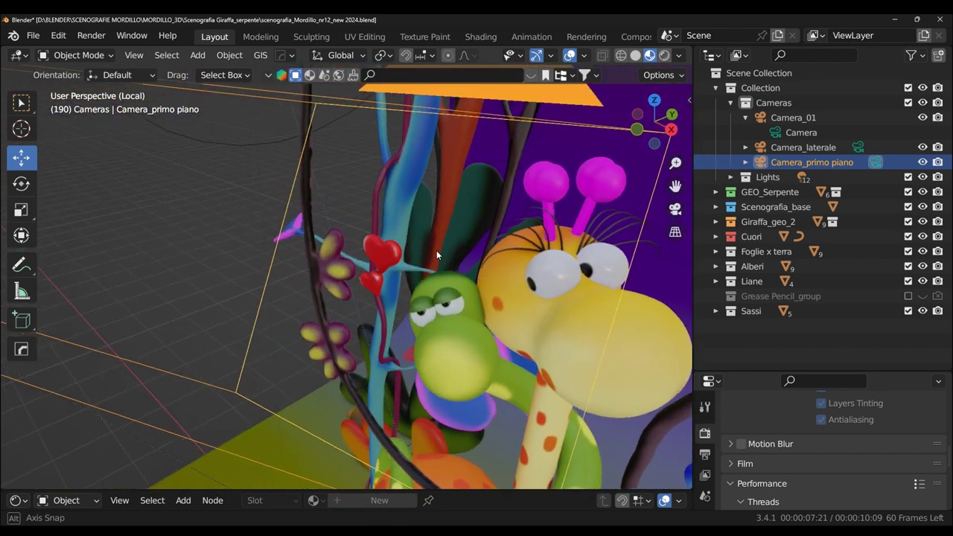
scroll(436, 250, down, 2)
scroll(436, 251, down, 4)
scroll(436, 250, down, 3)
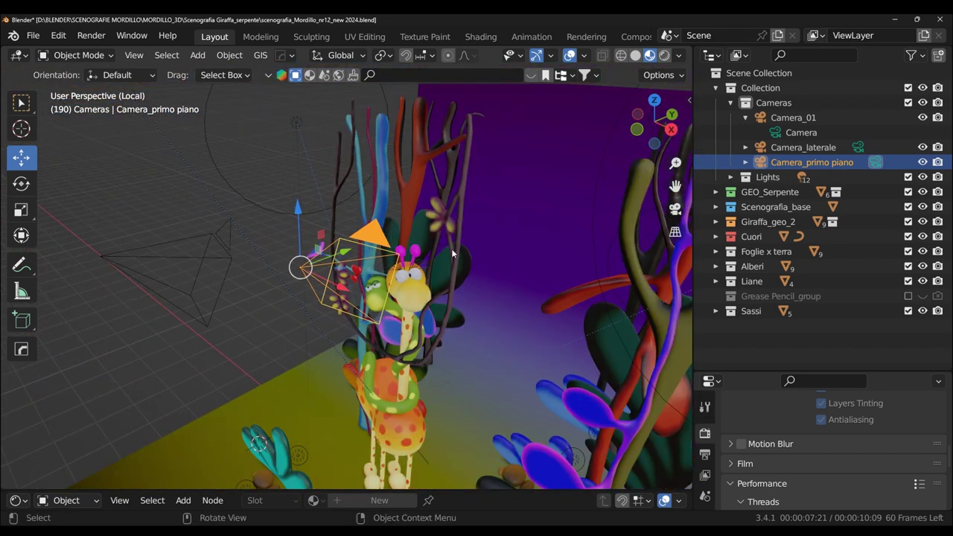
mouse_move(451, 249)
middle_down()
mouse_move(402, 232)
mouse_move(496, 227)
mouse_move(505, 243)
middle_up()
scroll(476, 250, up, 3)
scroll(469, 245, up, 2)
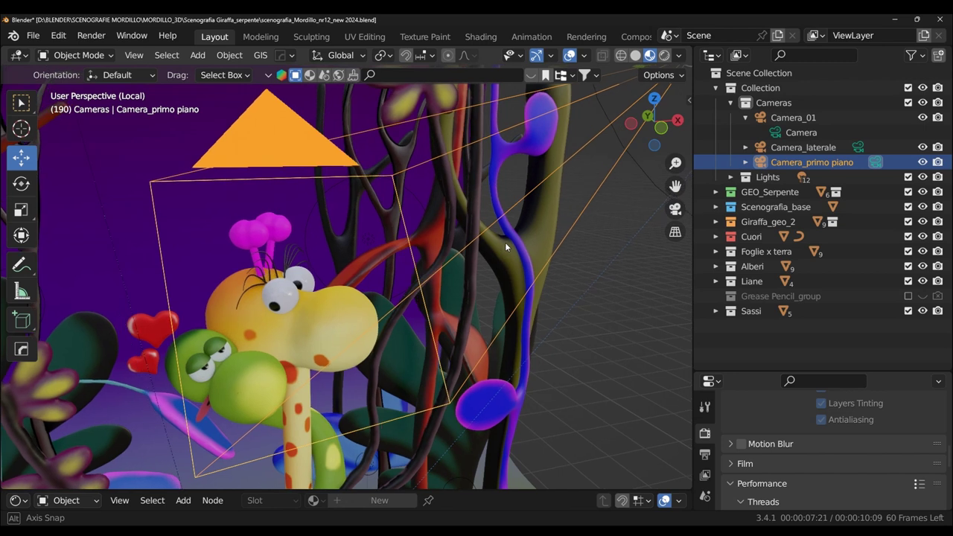
scroll(503, 242, down, 2)
scroll(502, 241, down, 2)
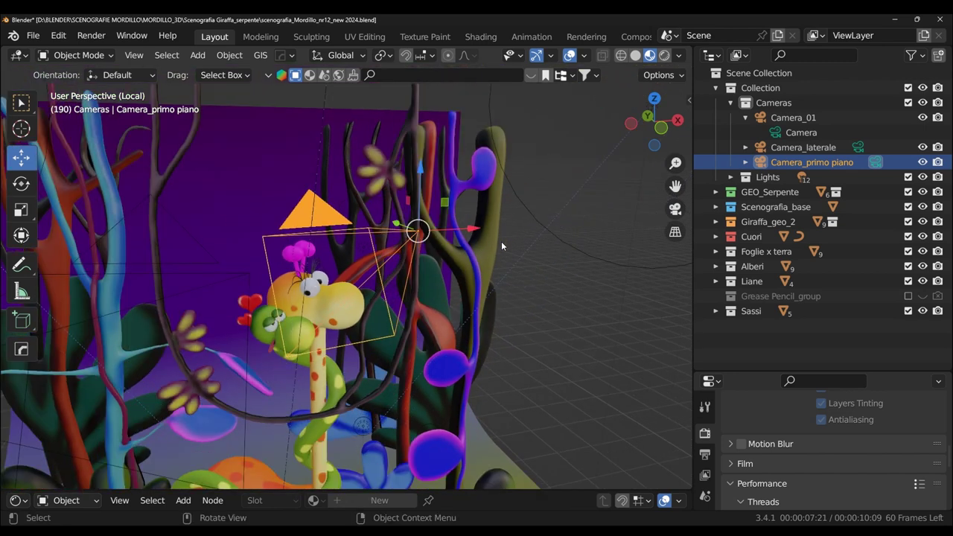
key(KP_1)
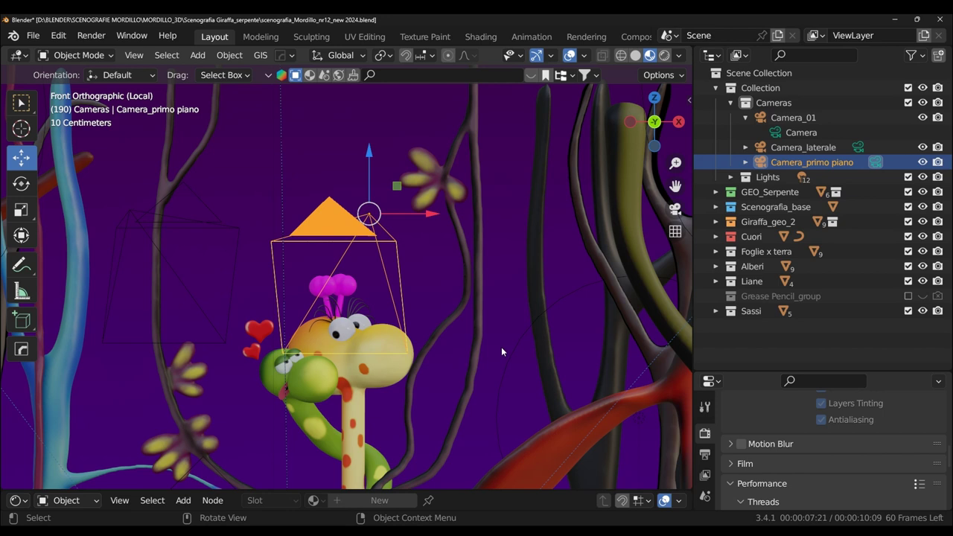
scroll(494, 337, down, 3)
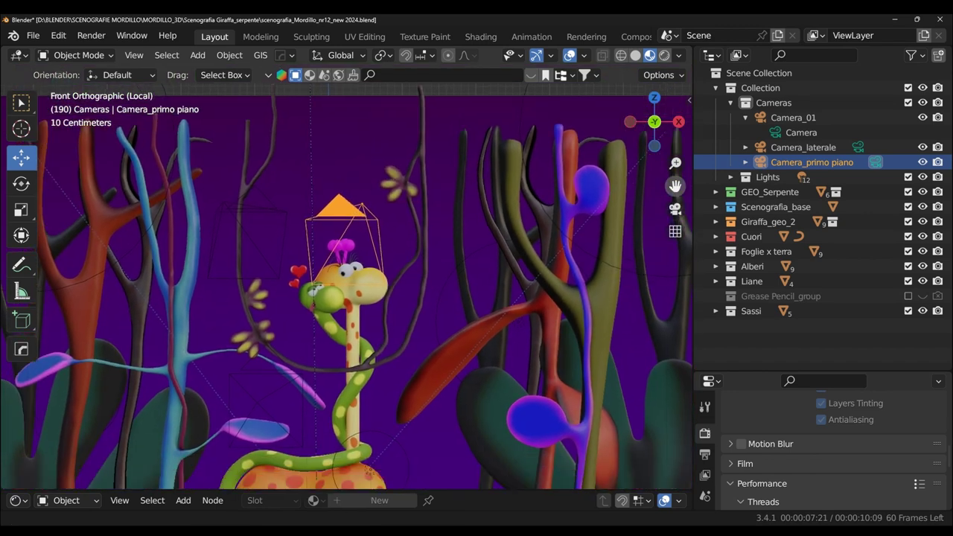
mouse_move(625, 261)
middle_down()
mouse_move(365, 409)
mouse_move(473, 409)
middle_up()
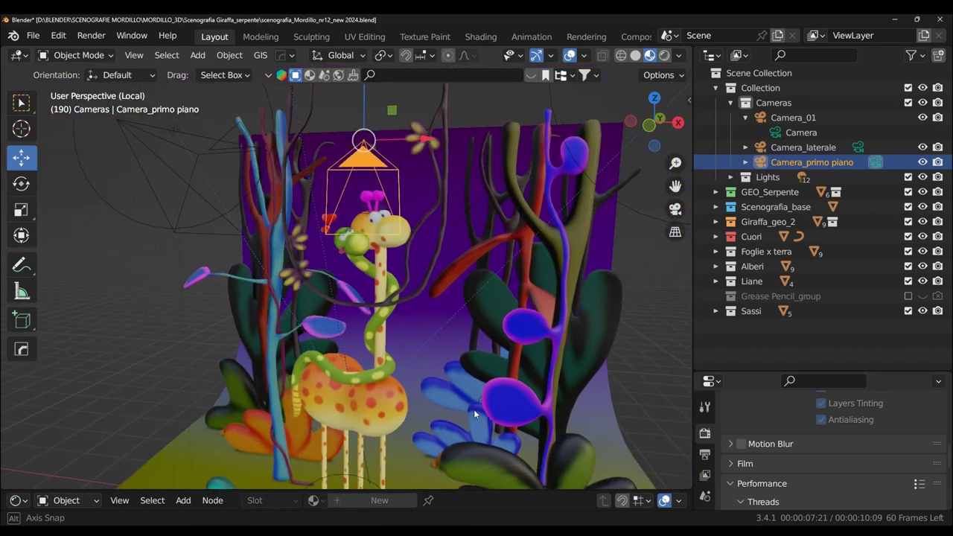
scroll(470, 409, up, 3)
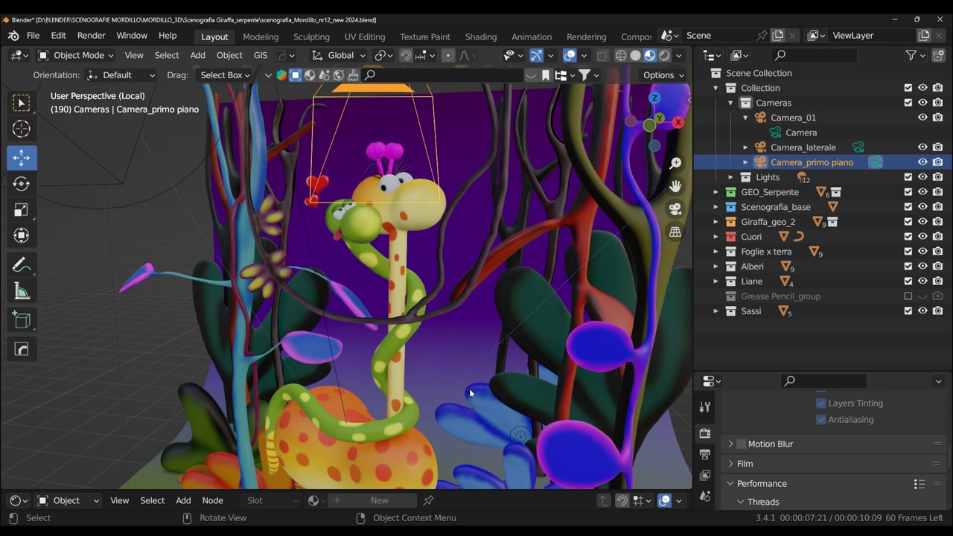
middle_drag(470, 393, 488, 398)
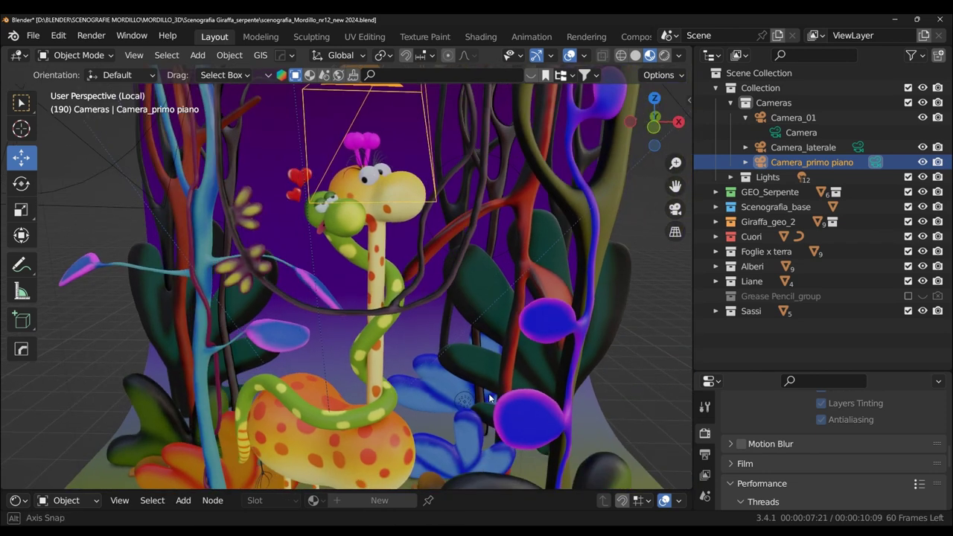